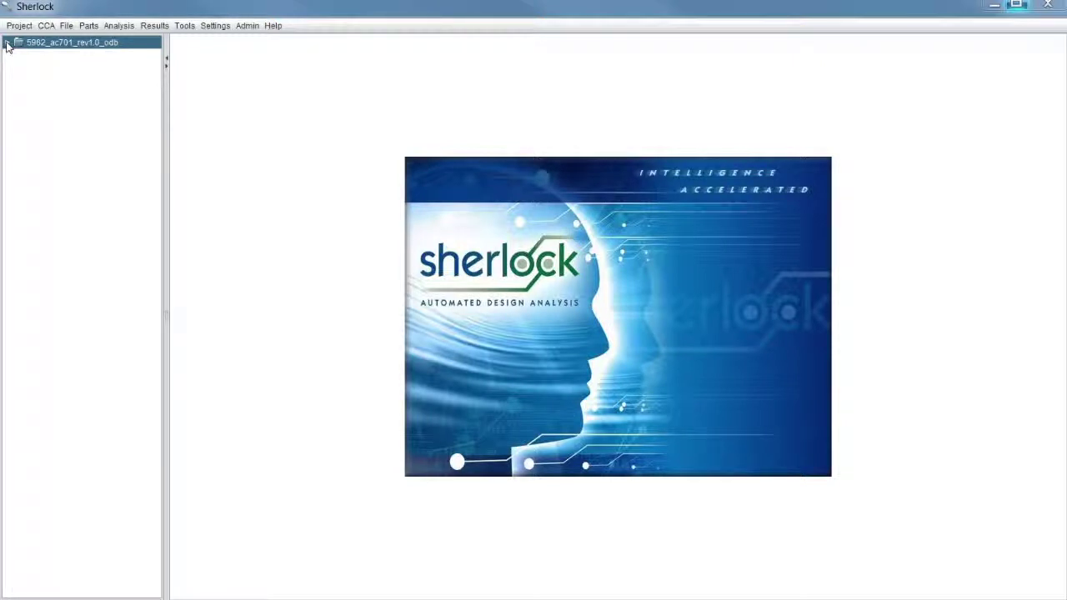
Expand the project and the 5962_ac701_rev1.0_odb design node in the project tree
{"action": "left_click", "coordinate": [7, 44]}
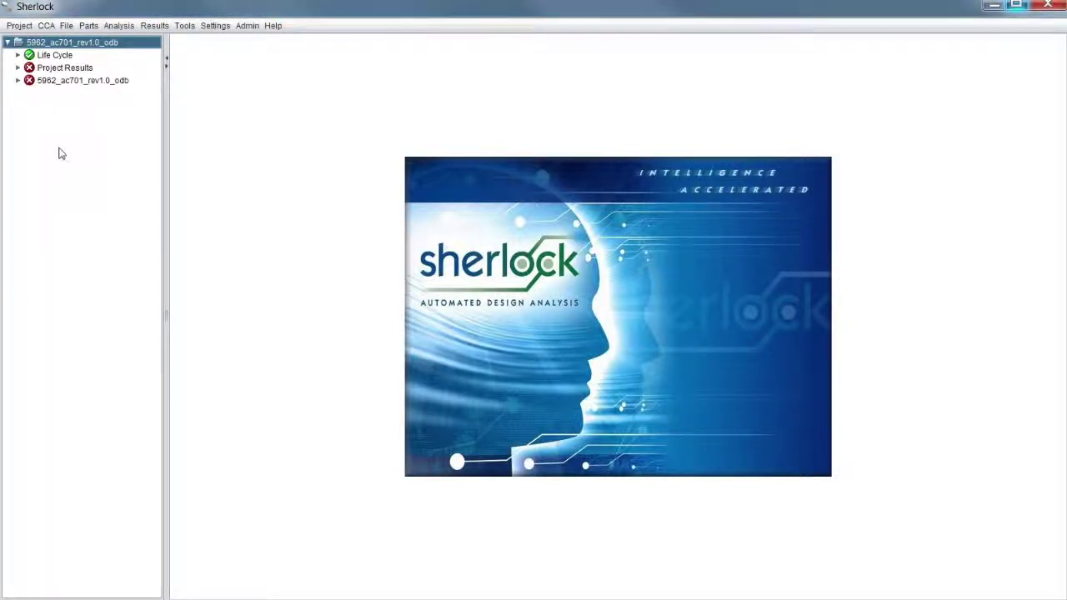
{"action": "left_click", "coordinate": [62, 83]}
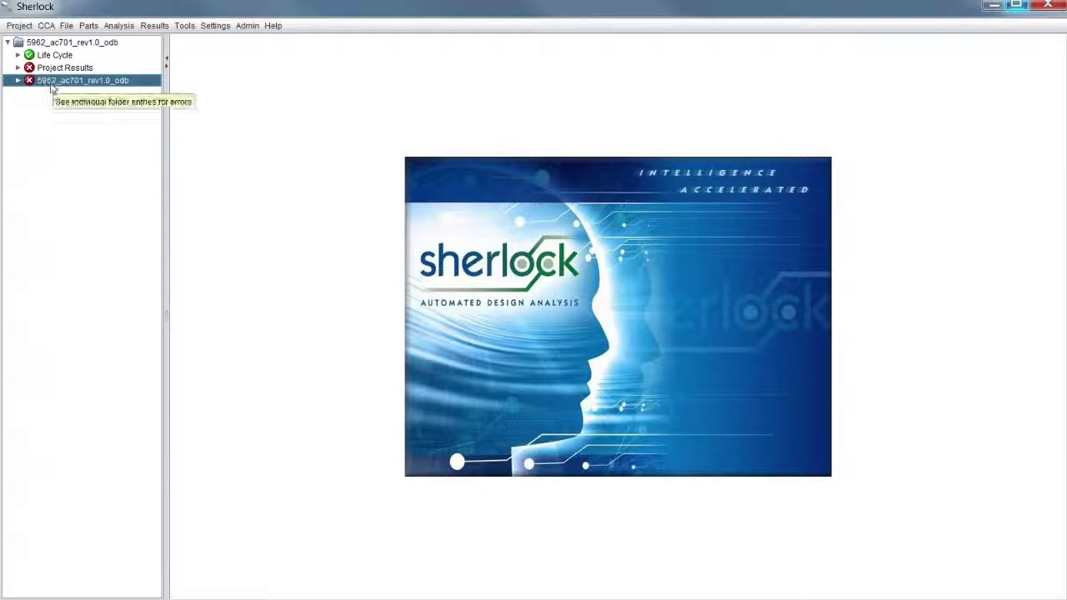
{"action": "left_click", "coordinate": [18, 80]}
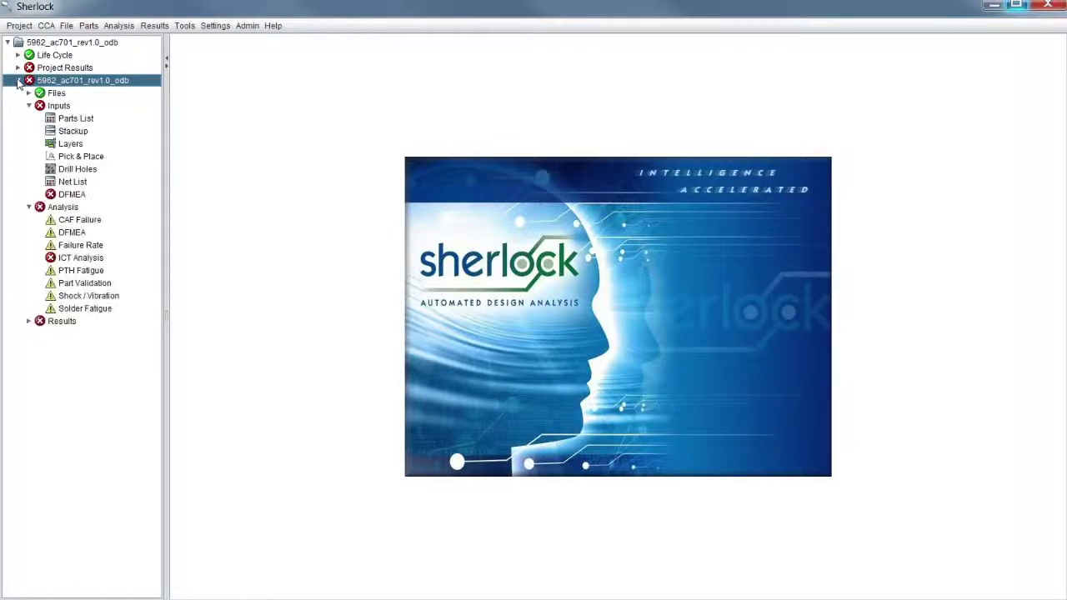
{"action": "left_click", "coordinate": [29, 106]}
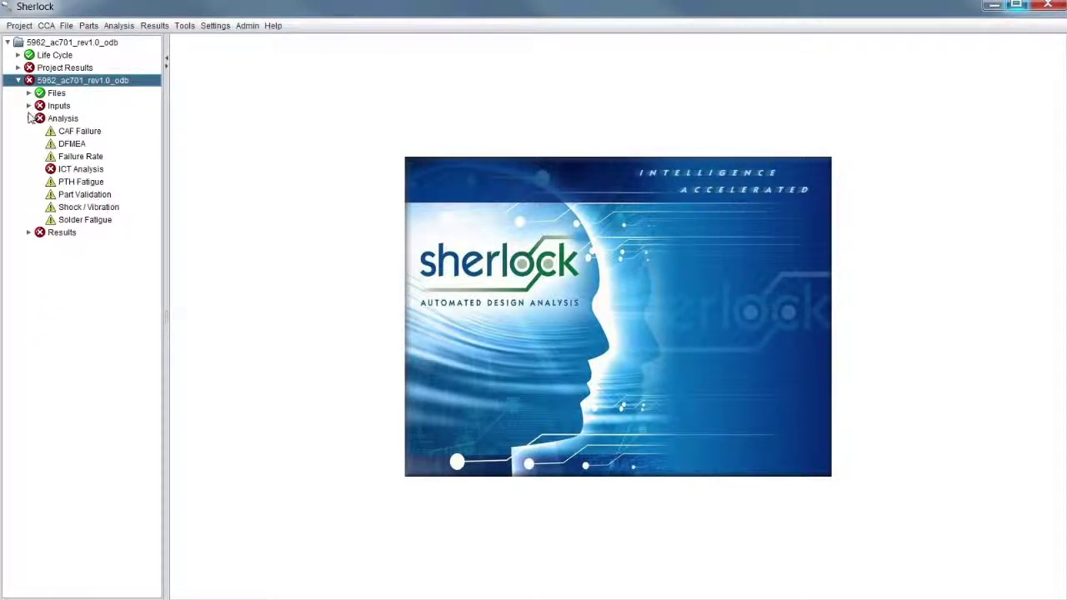
{"action": "left_click", "coordinate": [29, 118]}
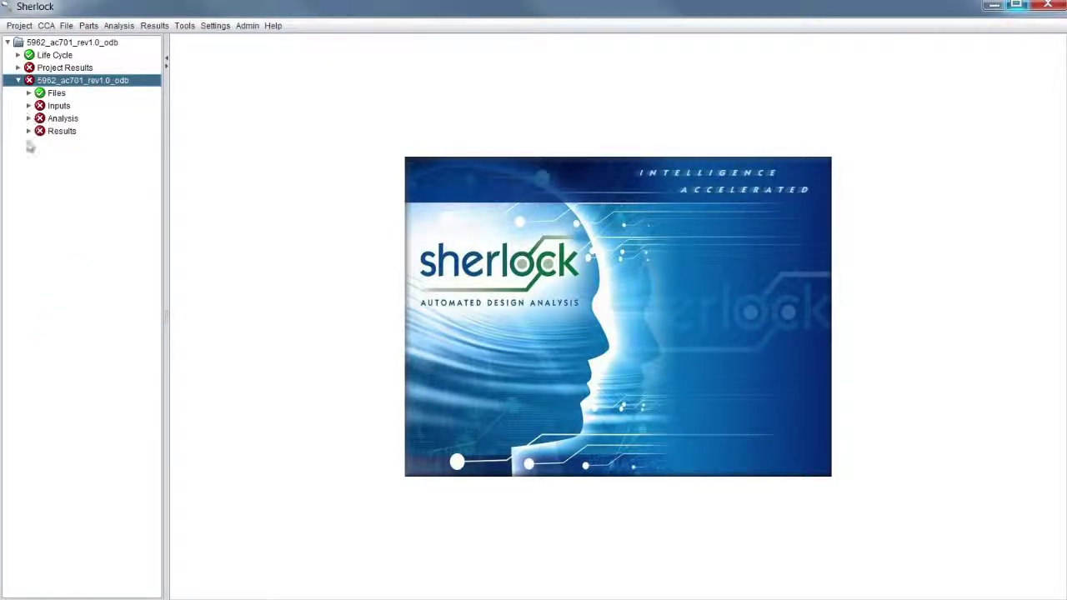
List the layer files under Files and Inputs, then open copper-01.odb in the layer viewer
{"action": "left_click", "coordinate": [29, 93]}
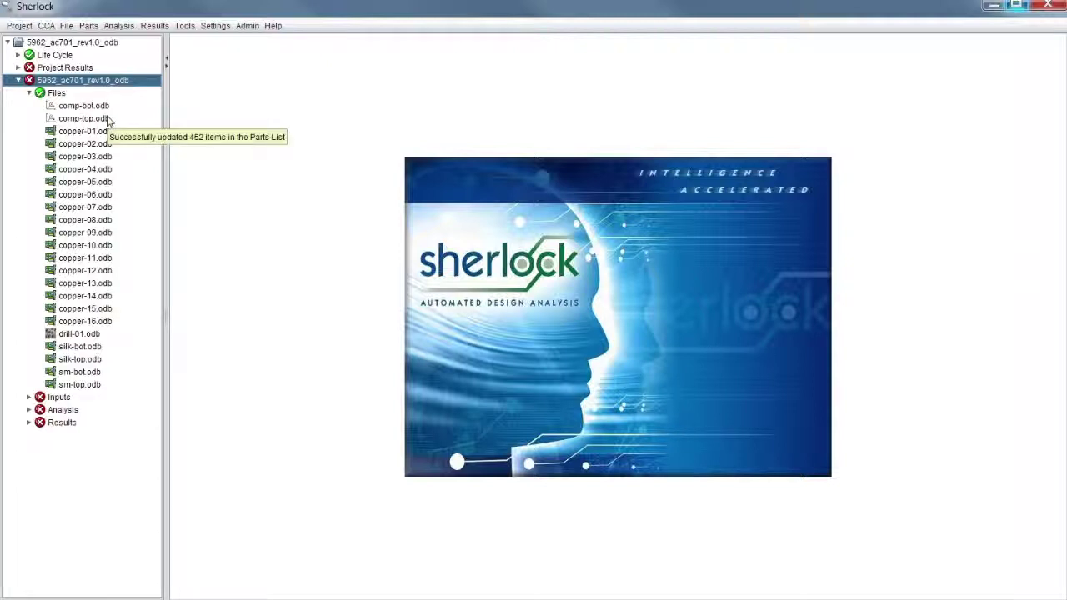
{"action": "left_click", "coordinate": [30, 93]}
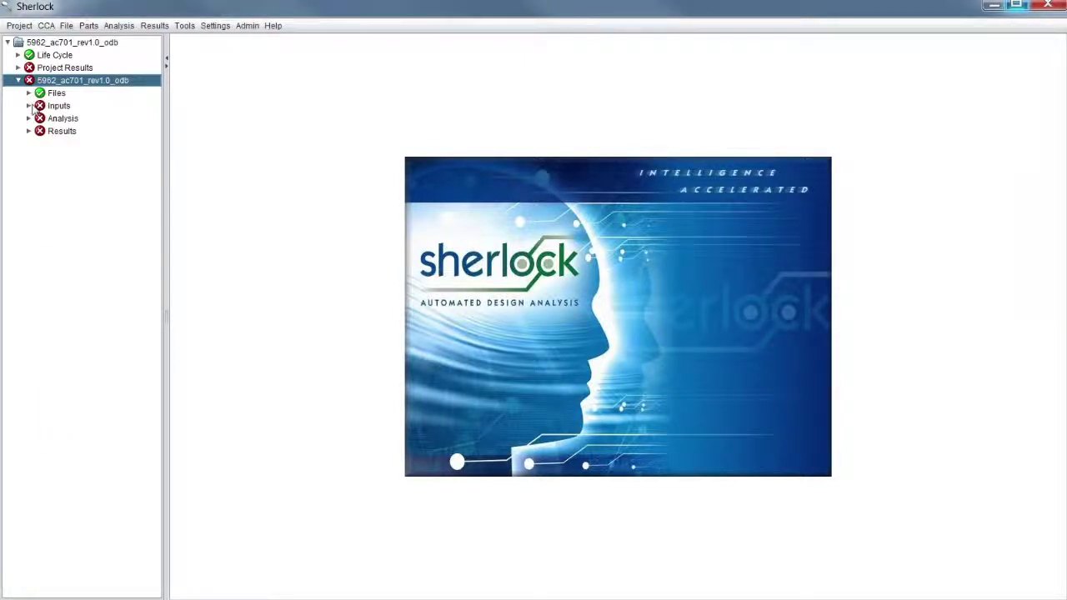
{"action": "left_click", "coordinate": [30, 106]}
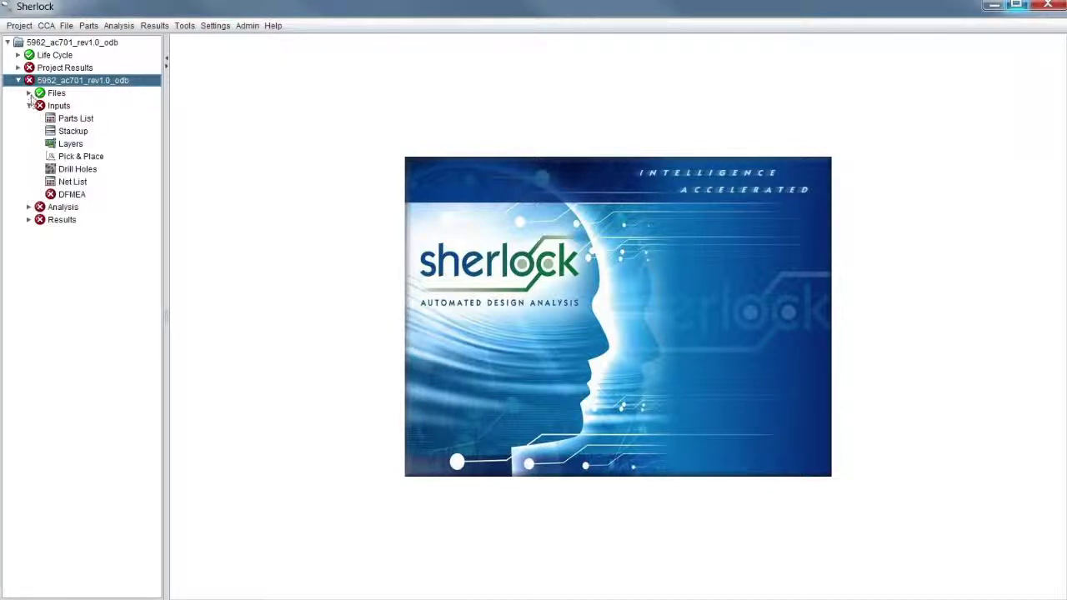
{"action": "left_click", "coordinate": [30, 94]}
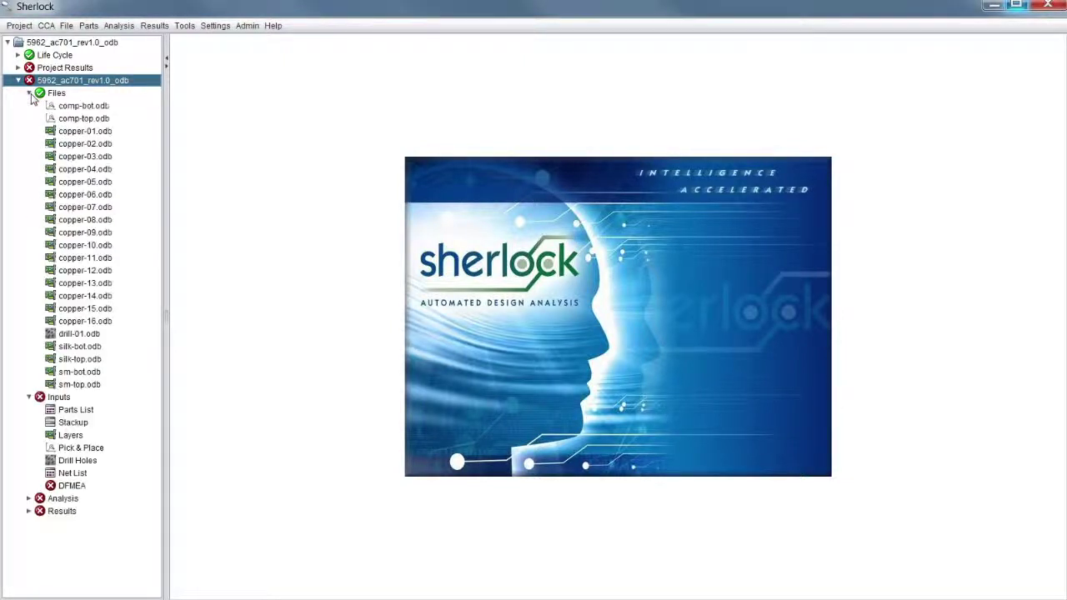
{"action": "double_click", "coordinate": [77, 131]}
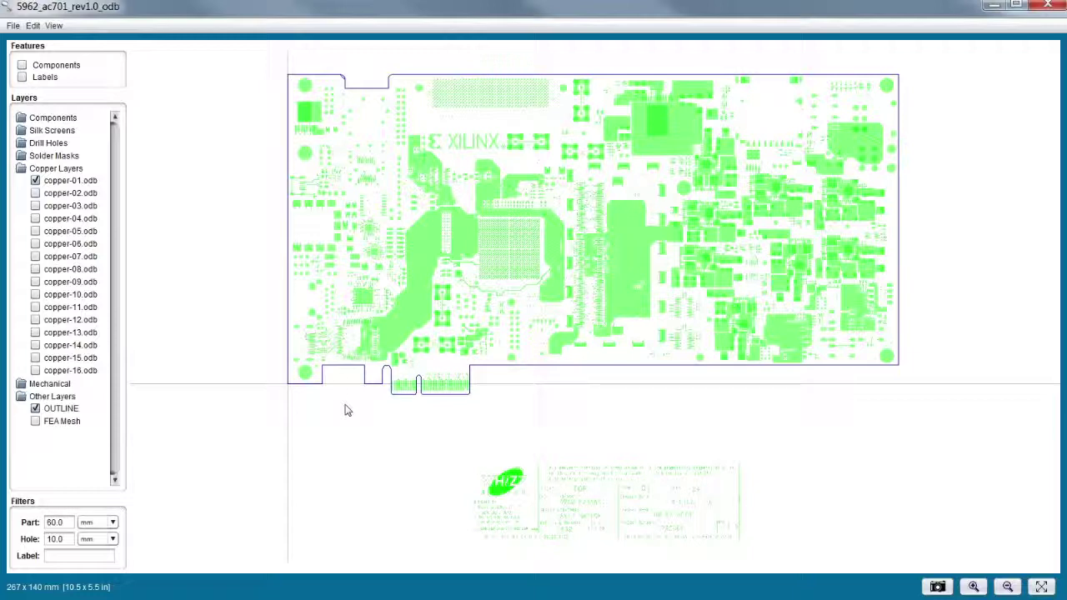
Zoom in and pan to the ac701 board's upper-left edge and top notch
{"action": "left_click", "coordinate": [972, 587]}
{"action": "left_click_drag", "start_coordinate": [706, 176], "coordinate": [840, 459]}
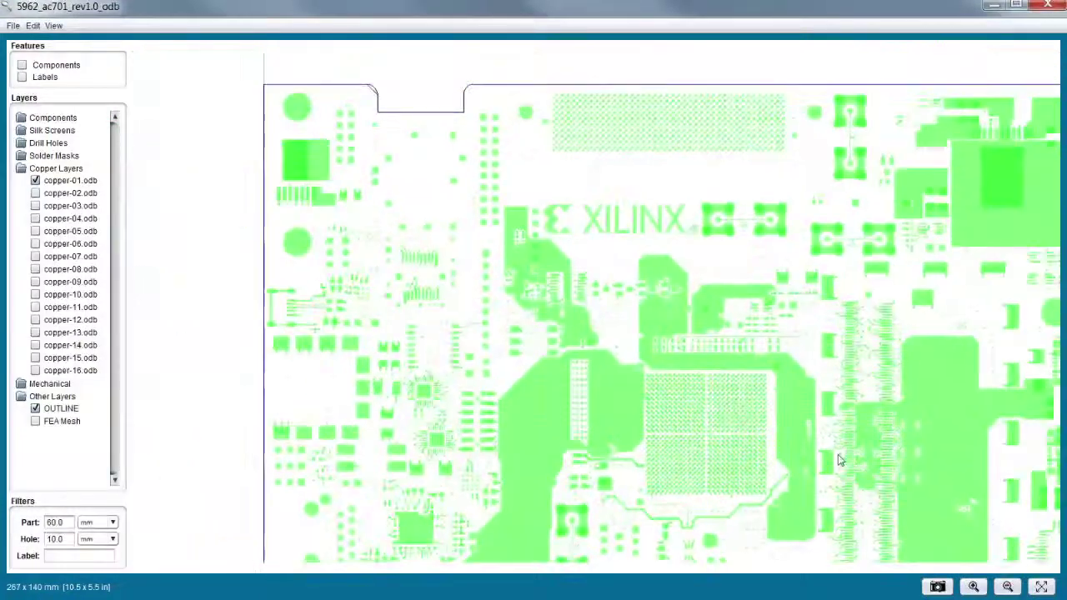
{"action": "left_click_drag", "start_coordinate": [767, 354], "coordinate": [693, 352]}
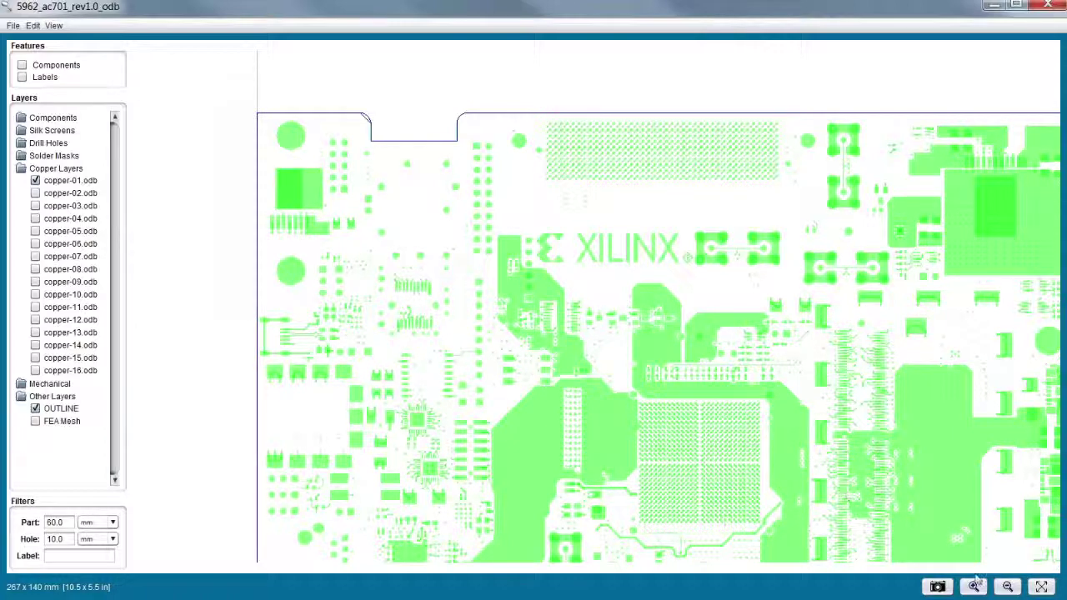
Zoom closer on the notch and turn on the FEA Mesh layer to inspect the corners, then hide it
{"action": "left_click", "coordinate": [974, 587]}
{"action": "scroll", "coordinate": [659, 288], "scroll_direction": "down", "scroll_amount": 1}
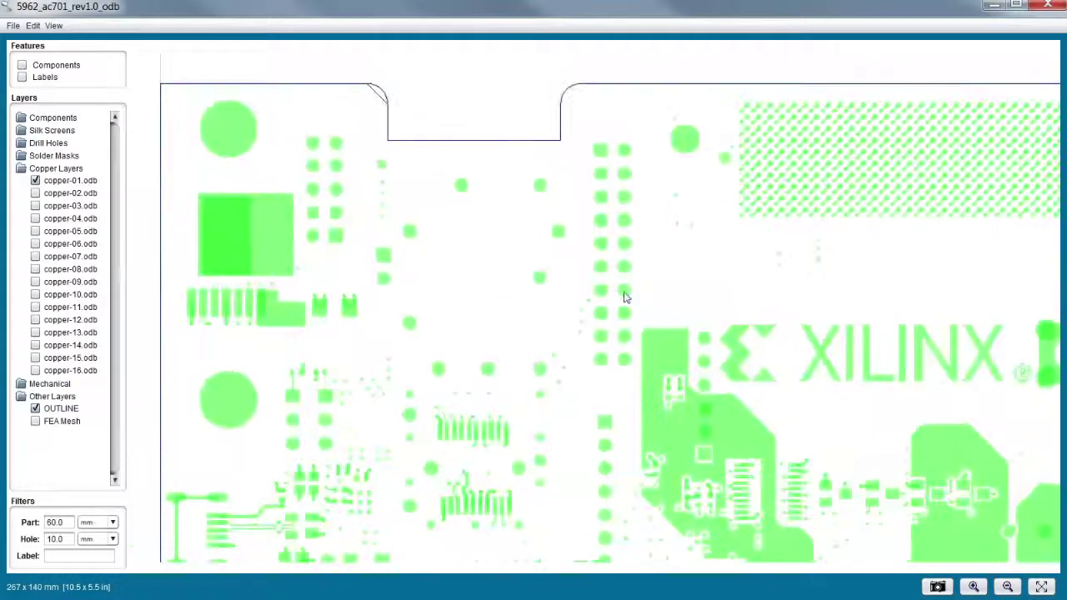
{"action": "scroll", "coordinate": [646, 250], "scroll_direction": "up", "scroll_amount": 1}
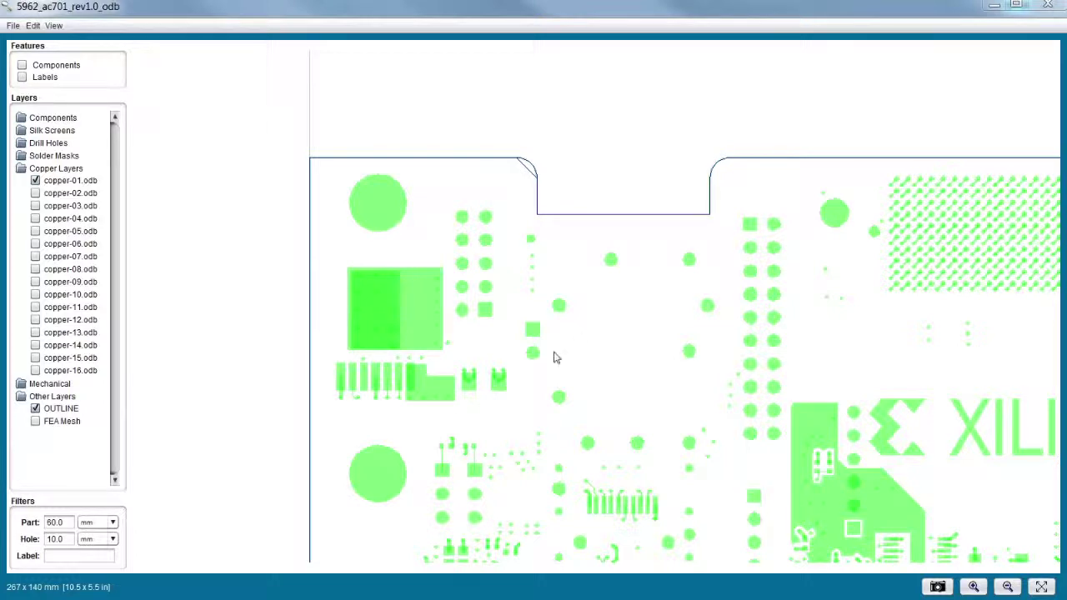
{"action": "left_click", "coordinate": [74, 427]}
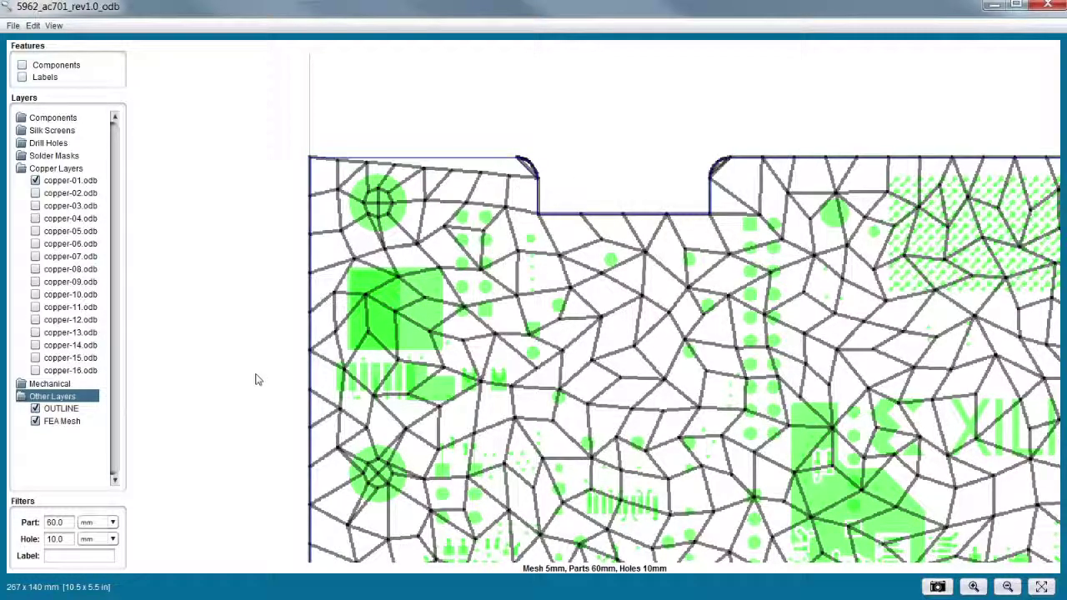
{"action": "left_click", "coordinate": [56, 422]}
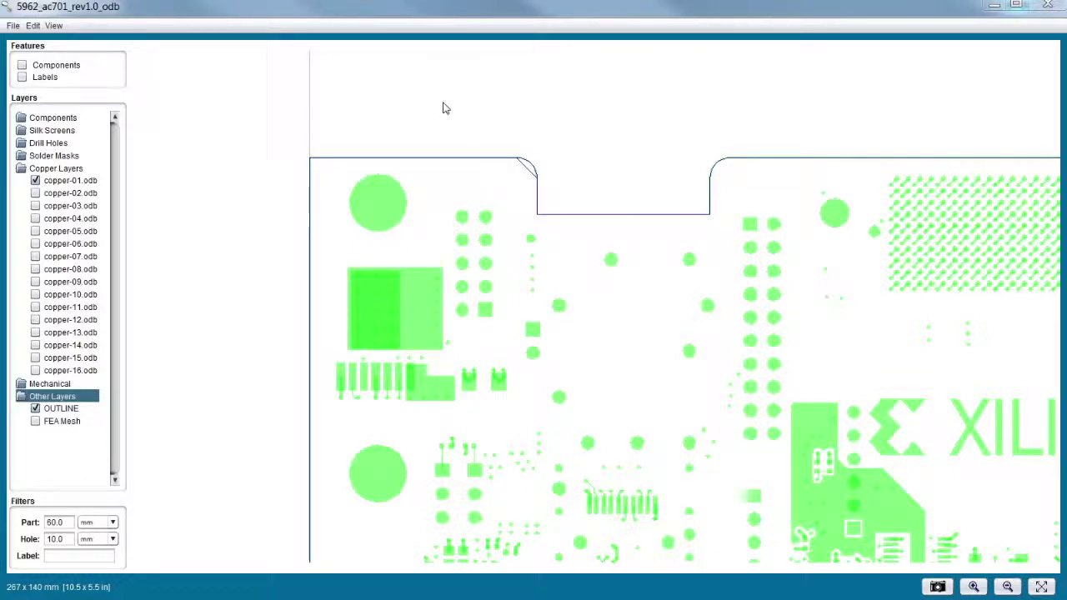
Choose Edit > Edit Board Outline to enter the outline editor
{"action": "left_click", "coordinate": [34, 25]}
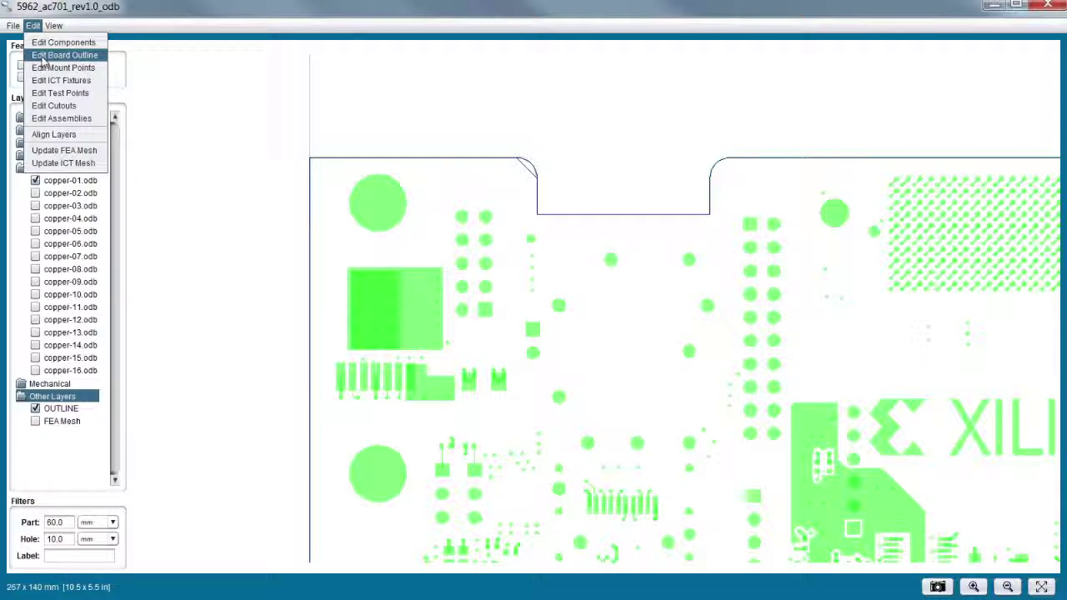
{"action": "left_click", "coordinate": [46, 55]}
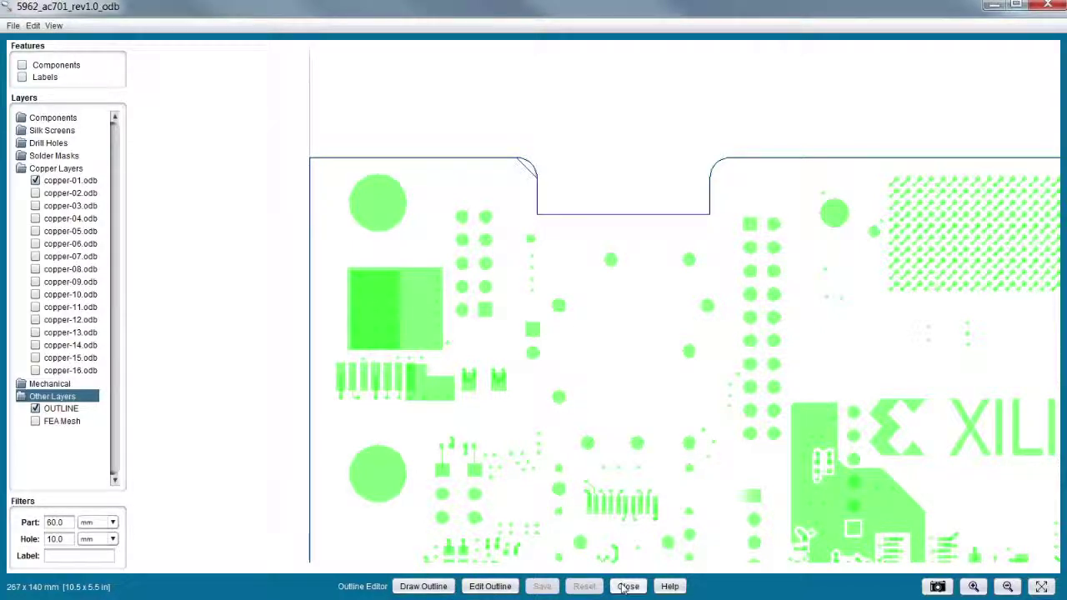
{"action": "left_click", "coordinate": [670, 587]}
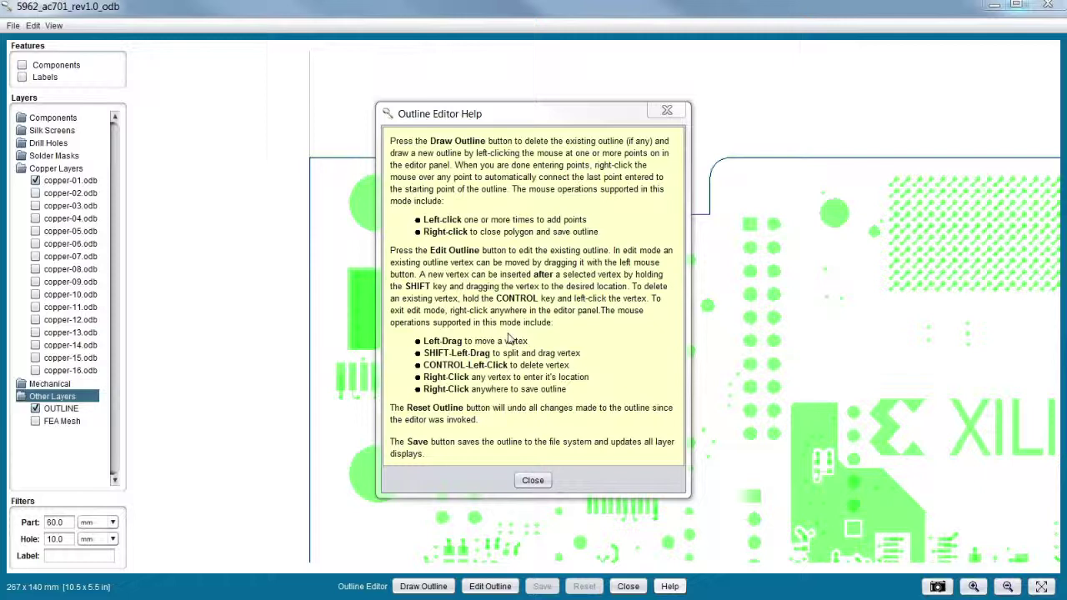
{"action": "left_click", "coordinate": [534, 480]}
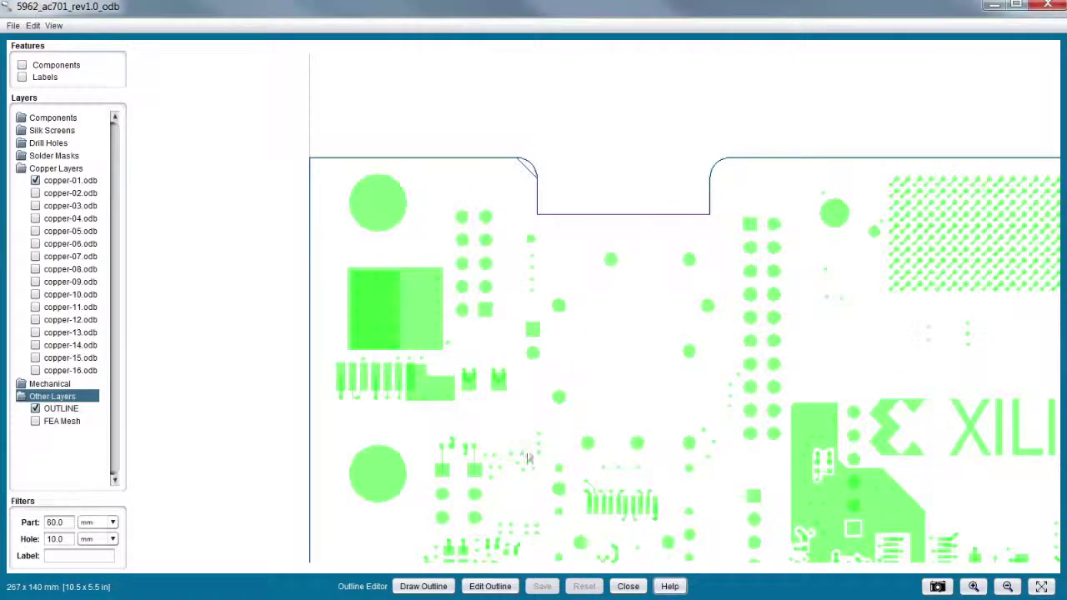
{"action": "left_click", "coordinate": [490, 586]}
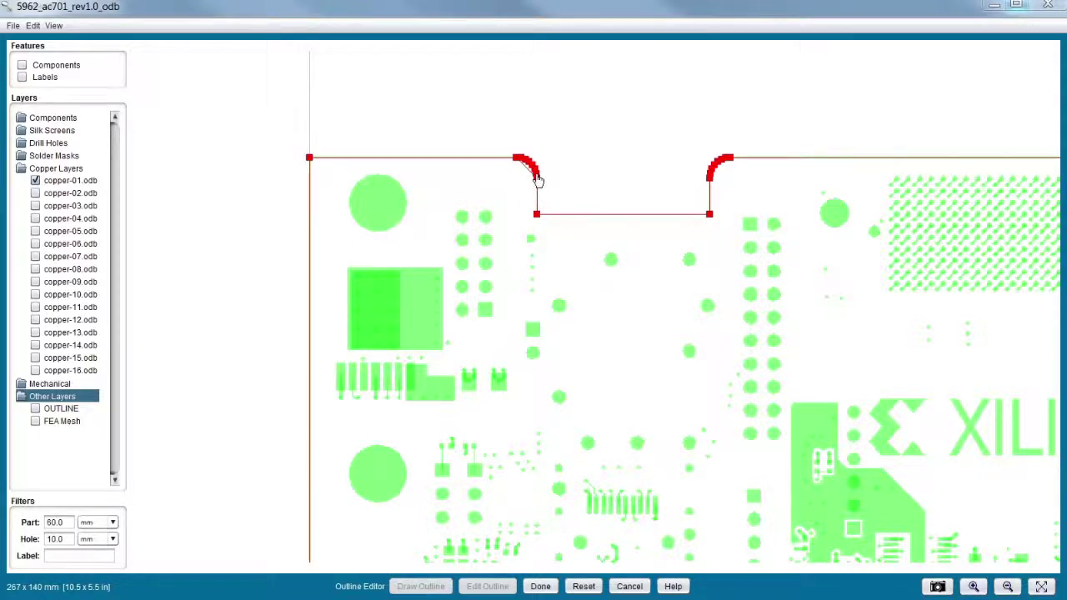
Delete the surplus vertices on the notch's left rounded corner
{"action": "left_click", "coordinate": [537, 178]}
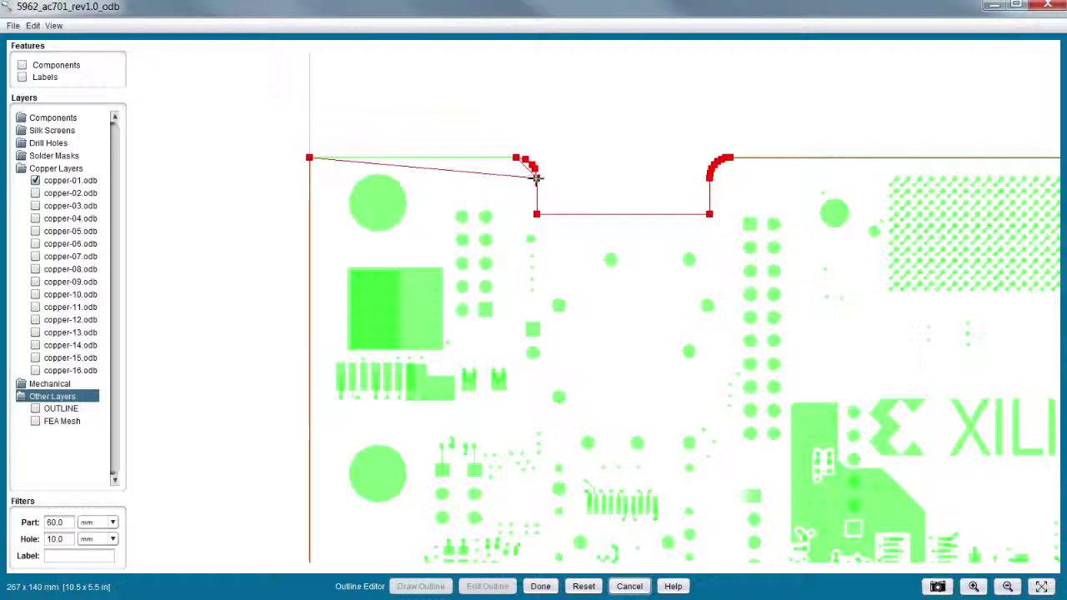
Move the displaced vertex back onto the top edge and delete surplus vertices on the right notch corner
{"action": "left_click_drag", "start_coordinate": [536, 177], "coordinate": [493, 157]}
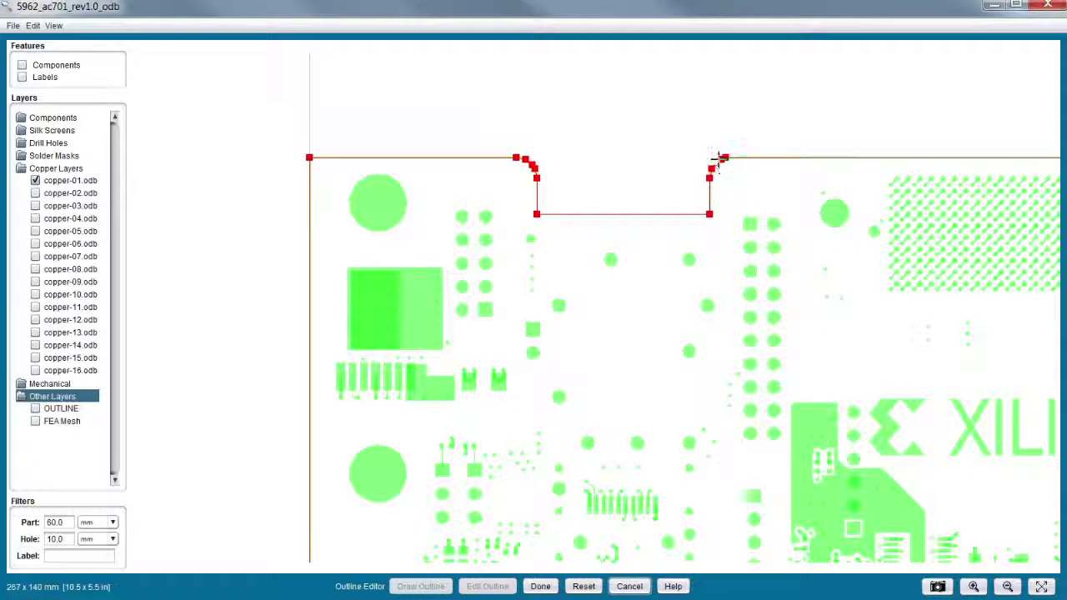
{"action": "left_click", "coordinate": [719, 158]}
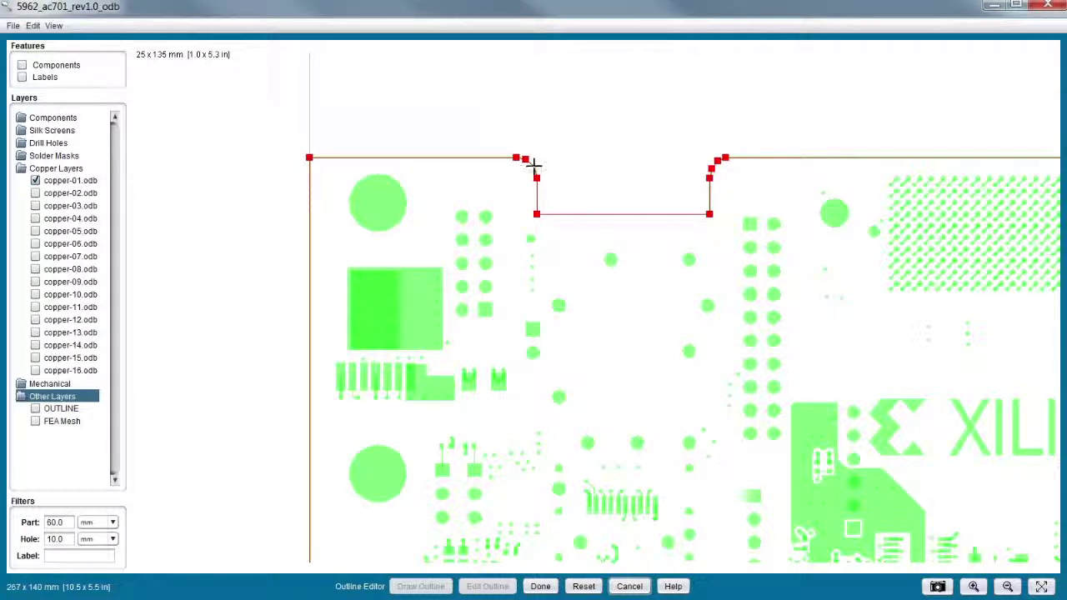
Choose Done Editing, zoom out to the whole ac701 board, and save the simplified outline
{"action": "right_click", "coordinate": [576, 144]}
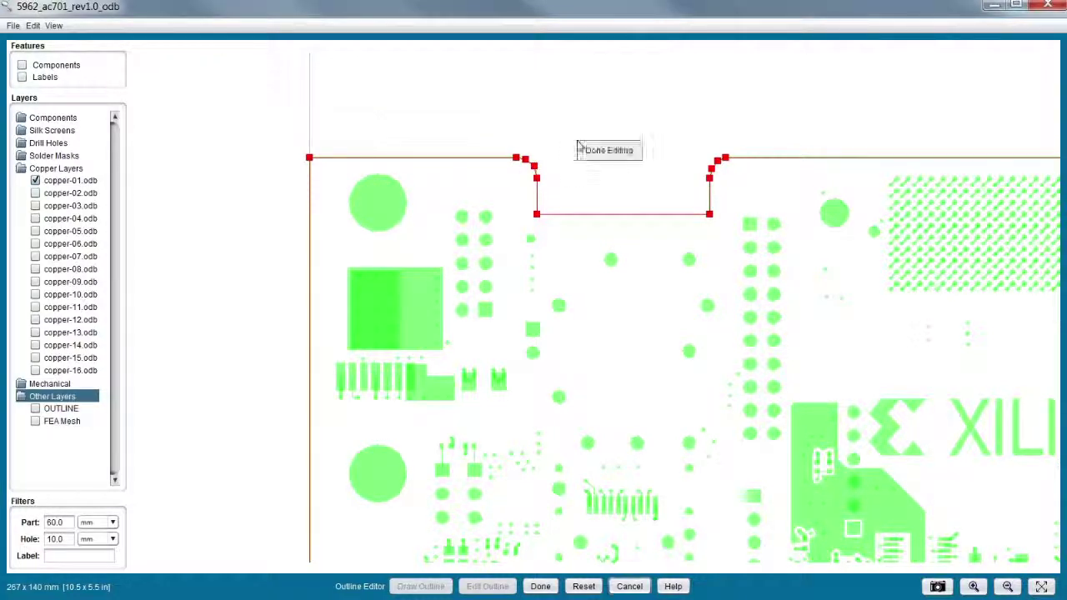
{"action": "left_click", "coordinate": [595, 151]}
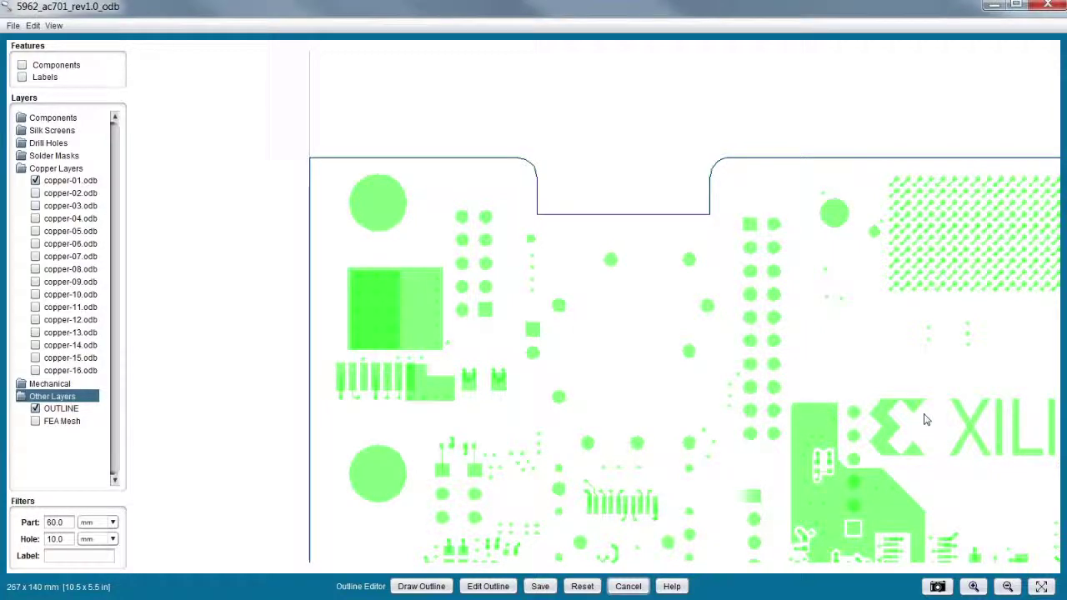
{"action": "left_click", "coordinate": [1008, 586]}
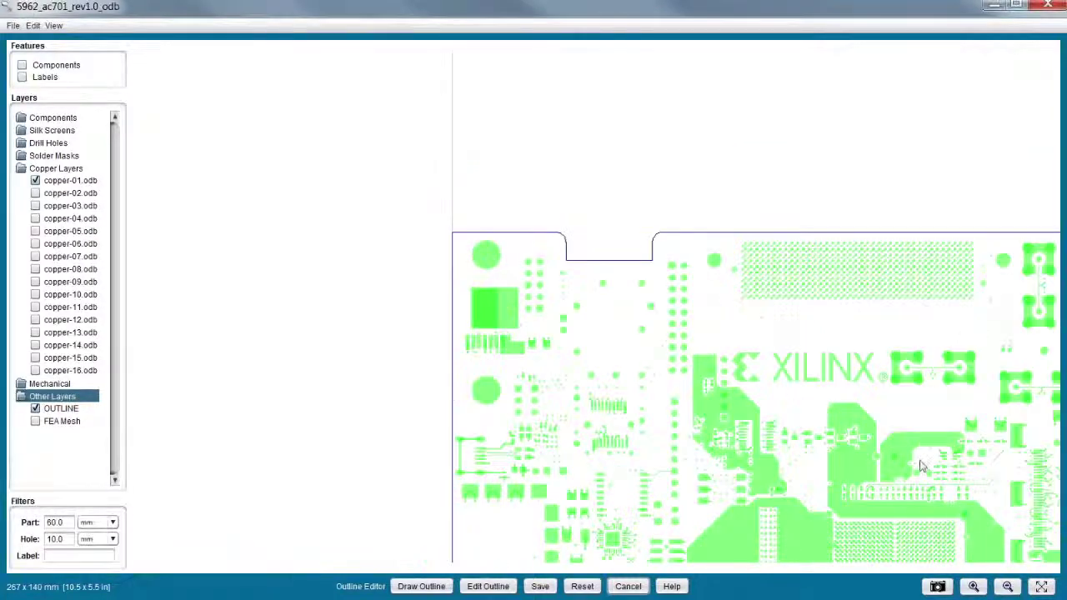
{"action": "left_click_drag", "start_coordinate": [920, 464], "coordinate": [666, 252]}
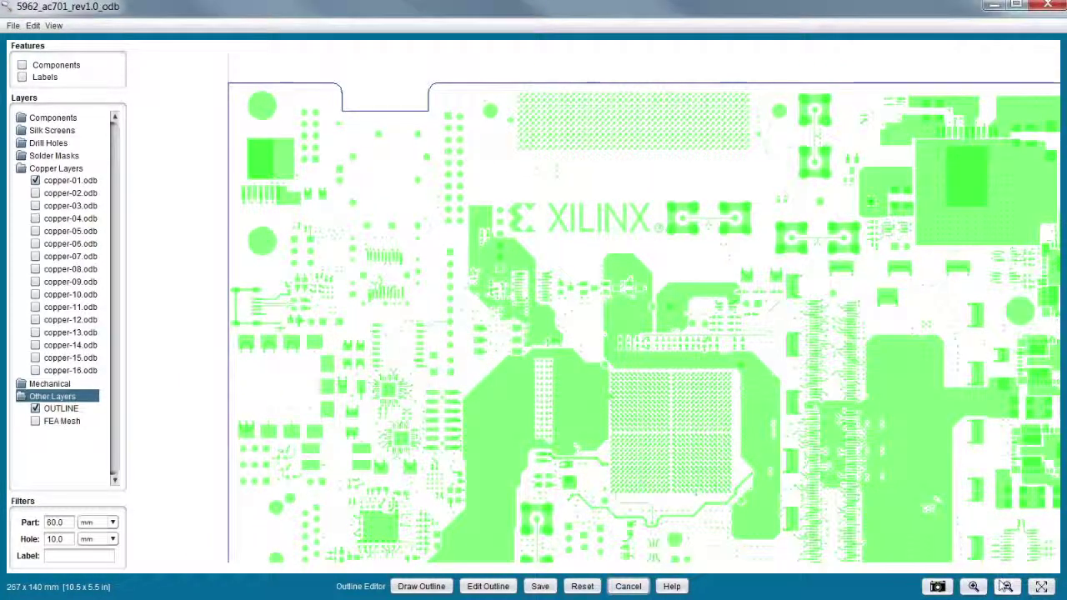
{"action": "left_click", "coordinate": [1007, 586]}
{"action": "left_click_drag", "start_coordinate": [743, 310], "coordinate": [626, 315]}
{"action": "left_click", "coordinate": [540, 586]}
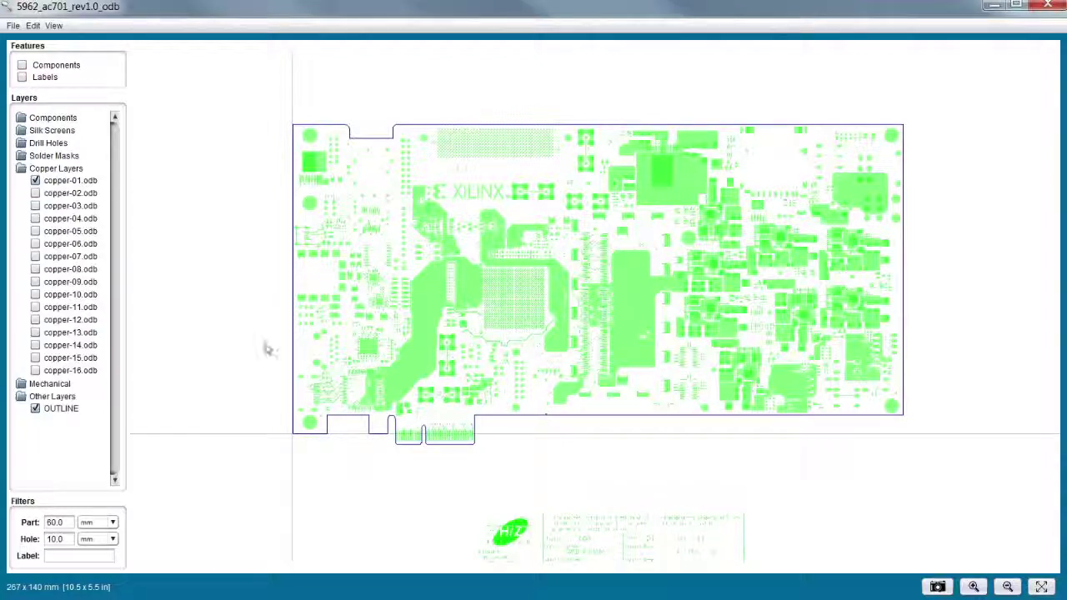
Update the FEA mesh with 5 mm max mesh size, 60 mm min part, 10 mm min hole
{"action": "left_click", "coordinate": [34, 26]}
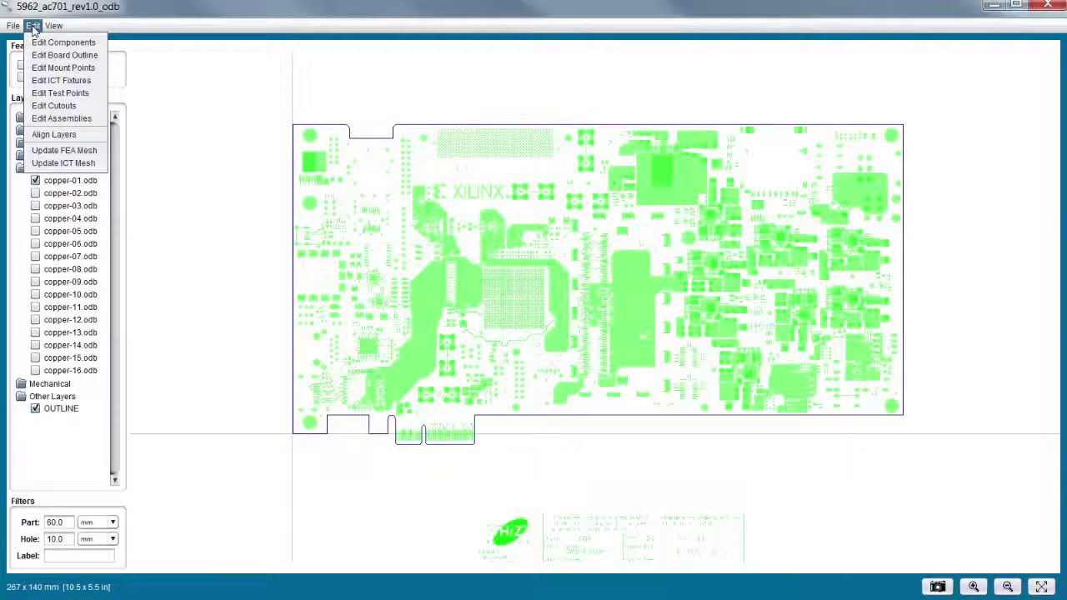
{"action": "left_click", "coordinate": [68, 155]}
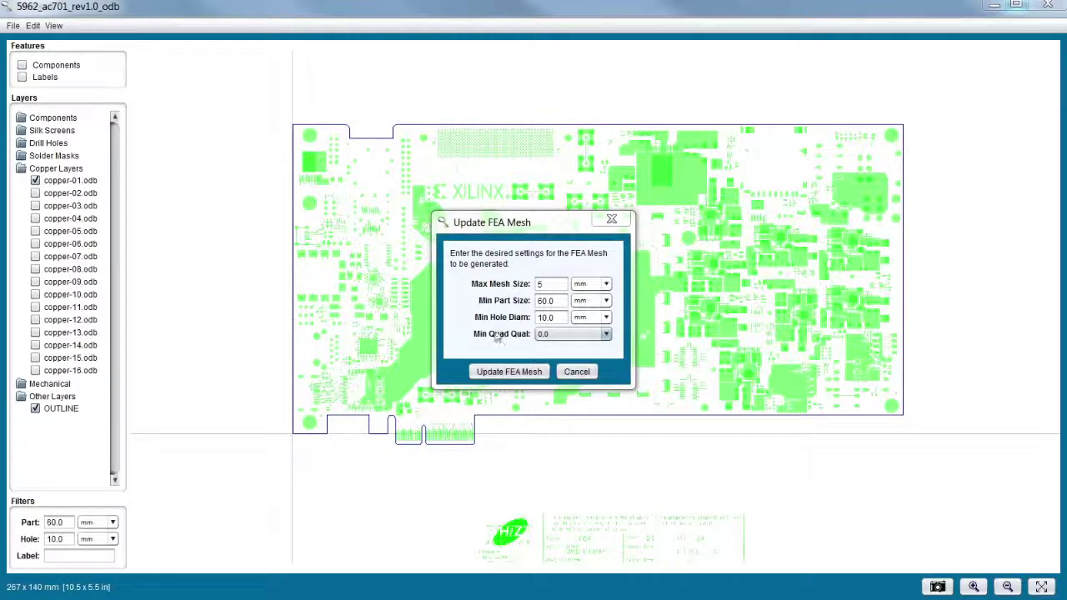
{"action": "left_click", "coordinate": [503, 373]}
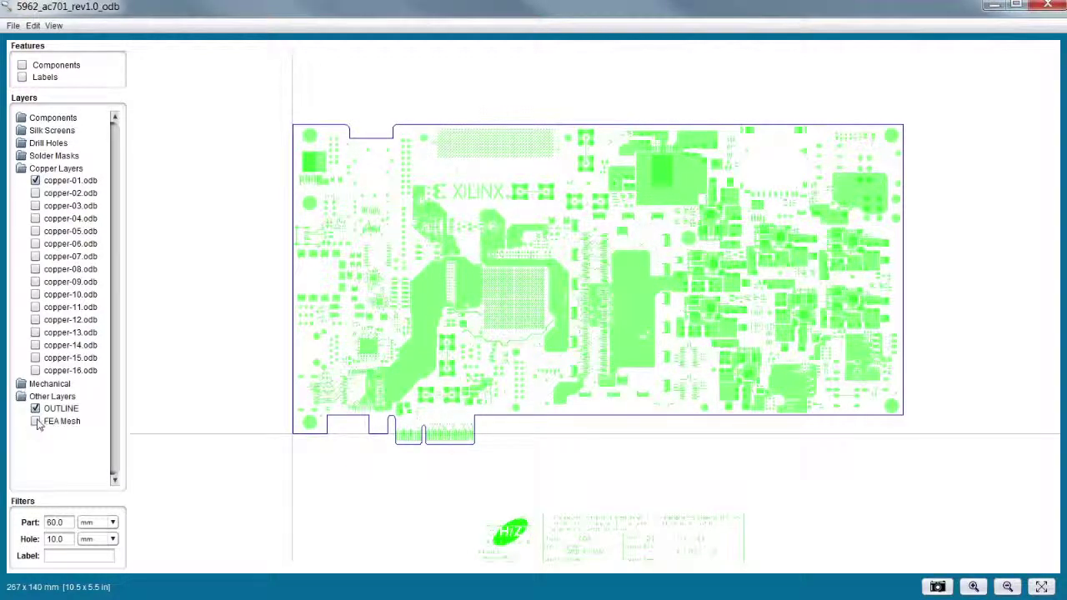
Show the FEA Mesh layer to check board coverage, save the outline again, and zoom to fit
{"action": "left_click", "coordinate": [35, 422]}
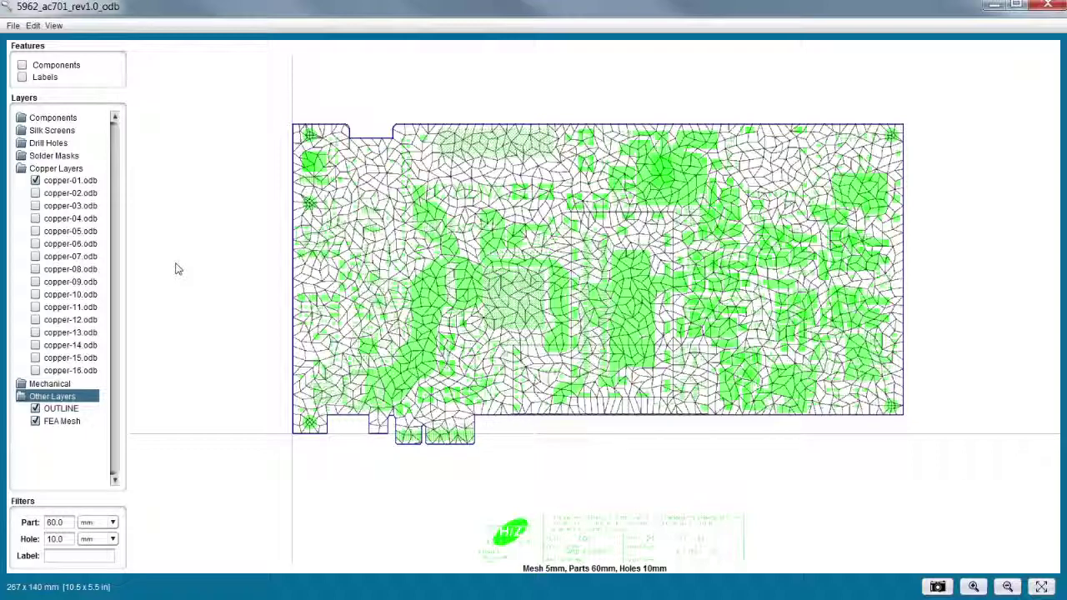
{"action": "double_click", "coordinate": [422, 444]}
{"action": "left_click", "coordinate": [540, 587]}
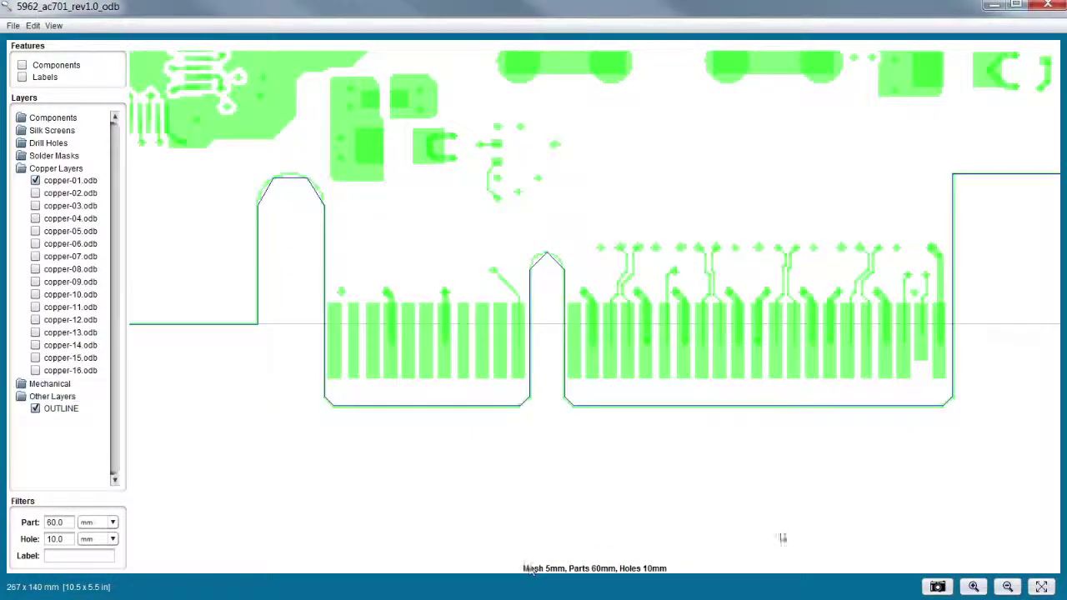
{"action": "left_click", "coordinate": [1044, 588]}
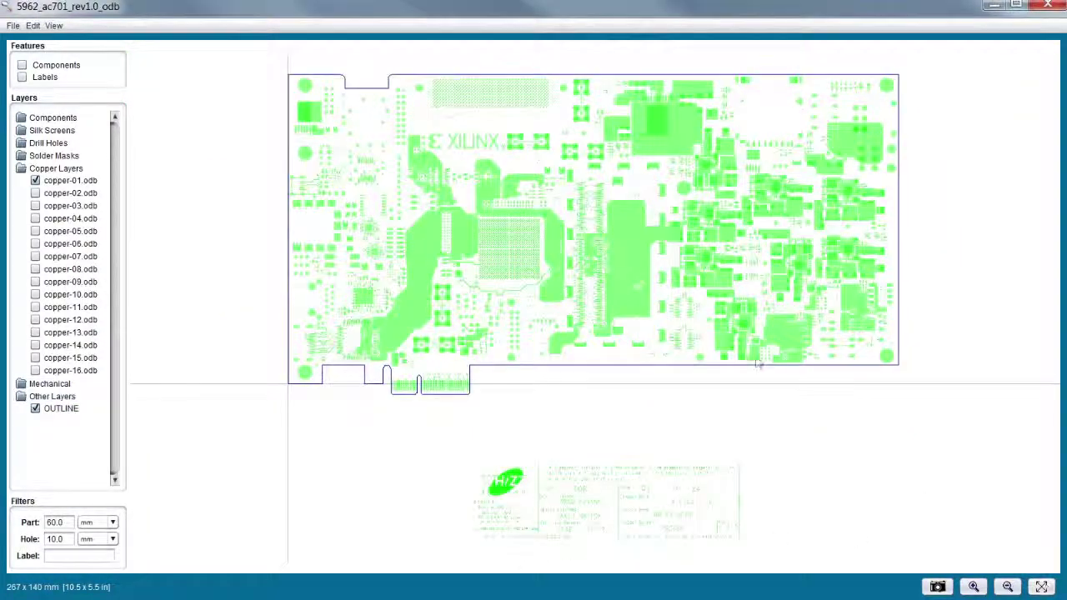